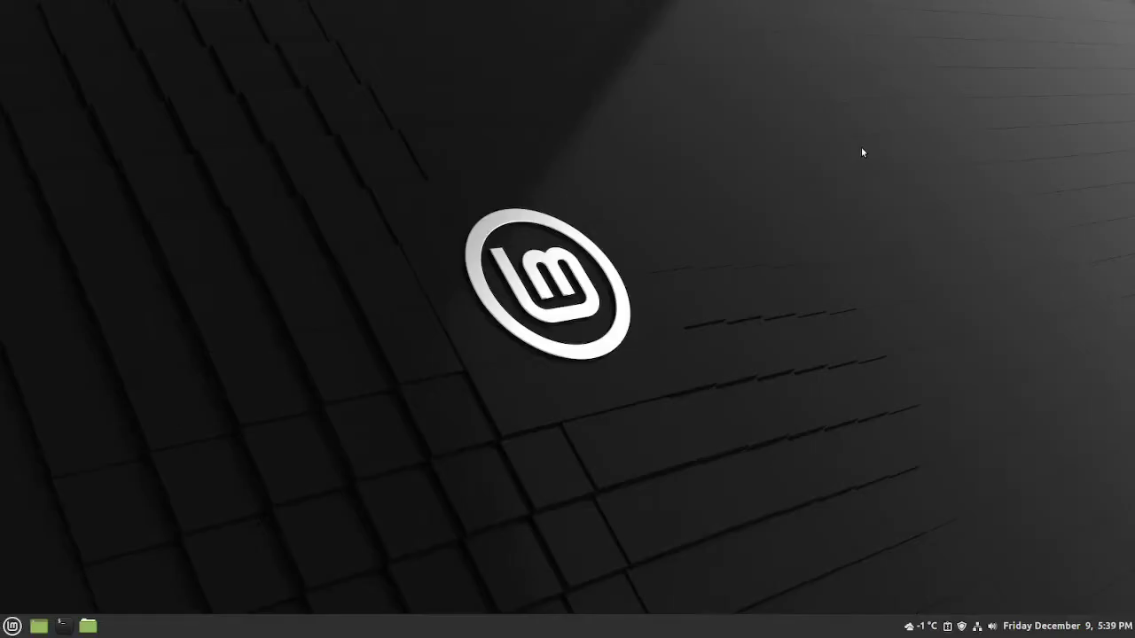
# - Launch Software Manager from the Menu, maximize it, and search for 'awesome'
pyautogui.click(13, 625)
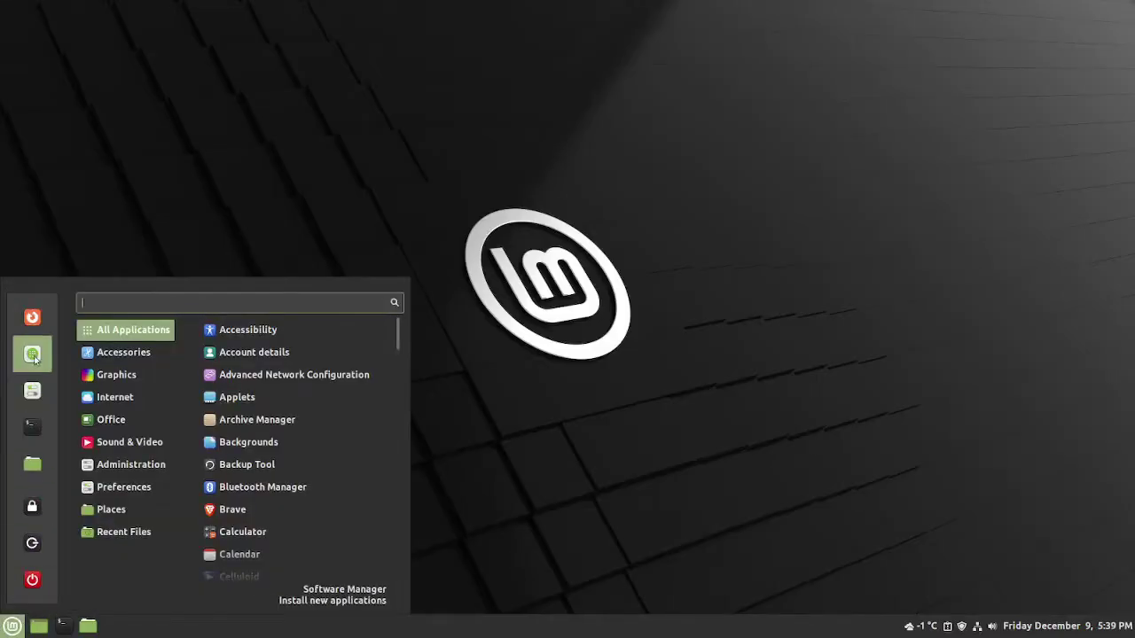
pyautogui.click(33, 355)
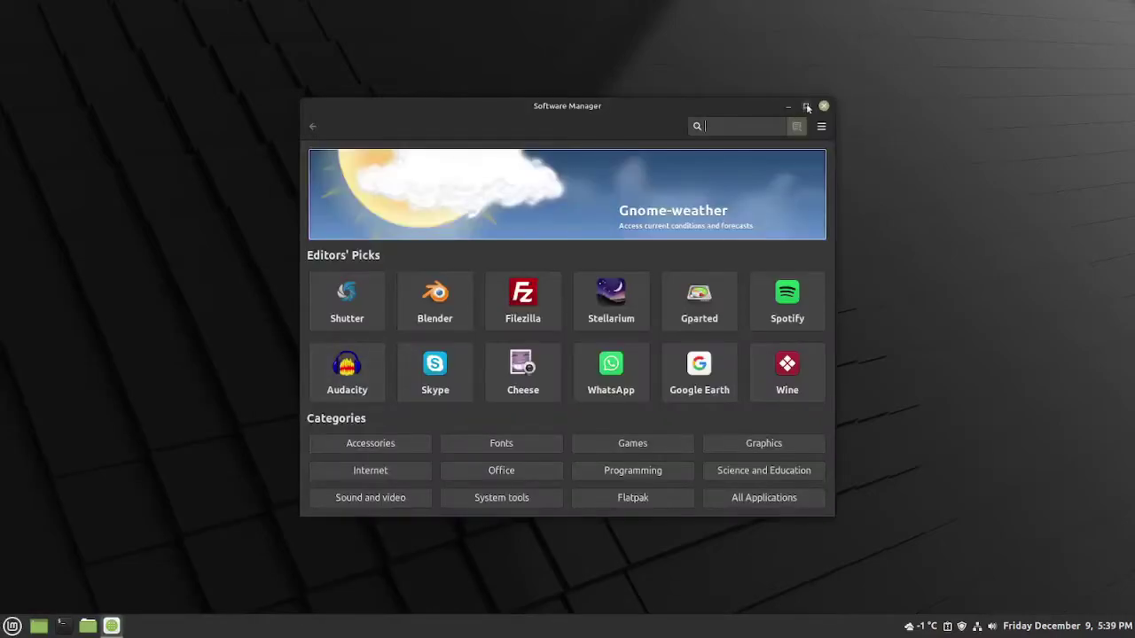
pyautogui.click(804, 105)
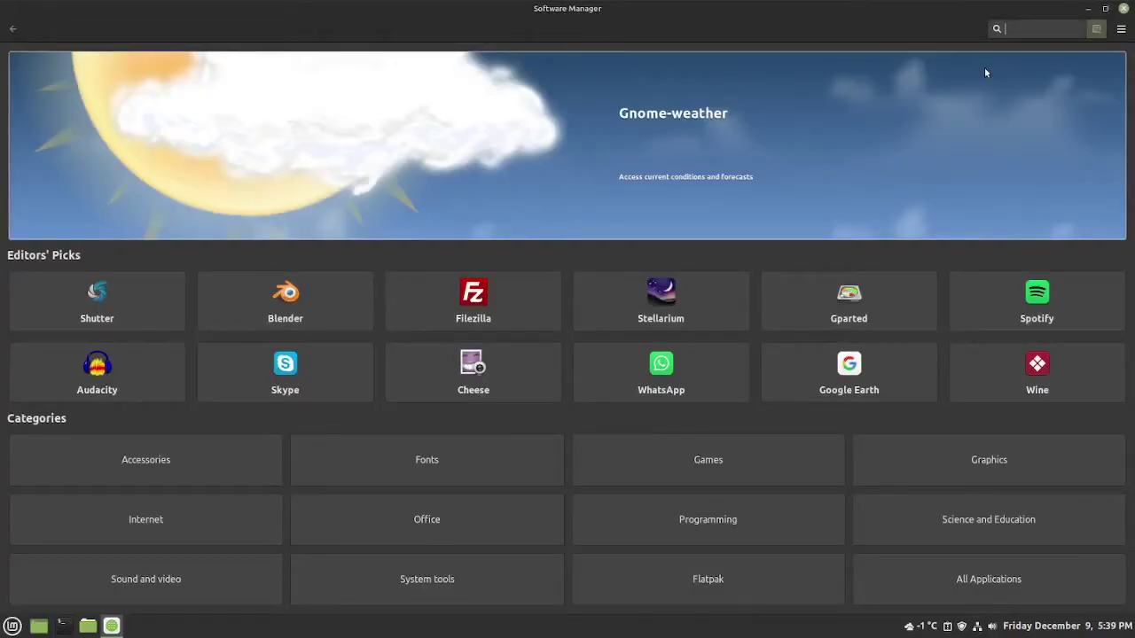
pyautogui.write('awesom')
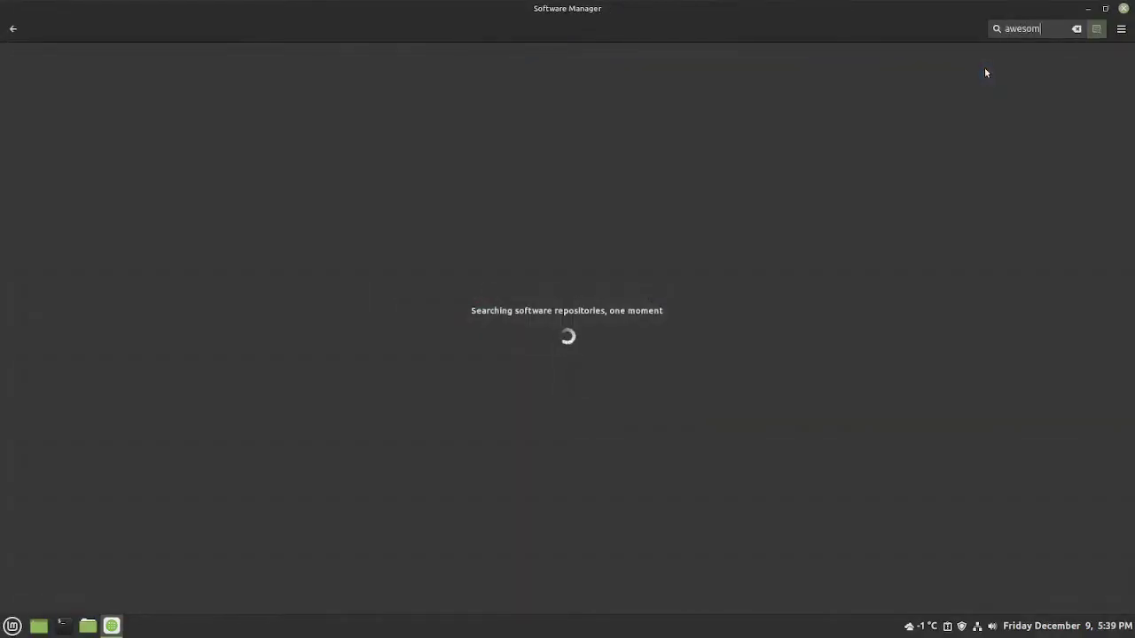
pyautogui.write('e')
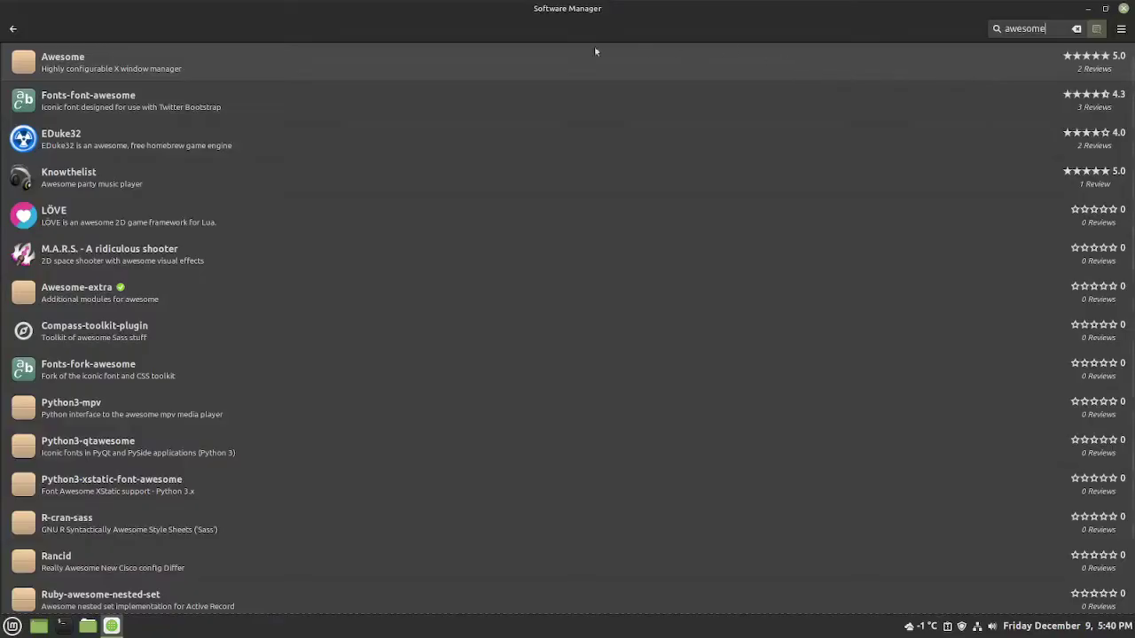
# - Install the Awesome package, authenticating with the account password, then close Software Manager
pyautogui.click(441, 70)
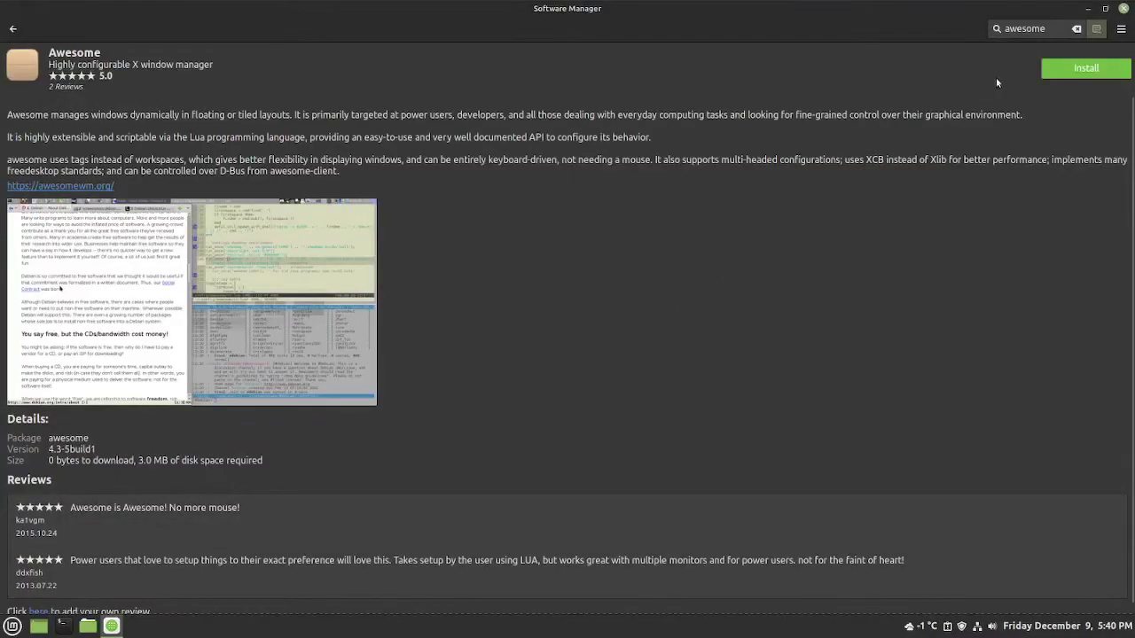
pyautogui.click(1091, 76)
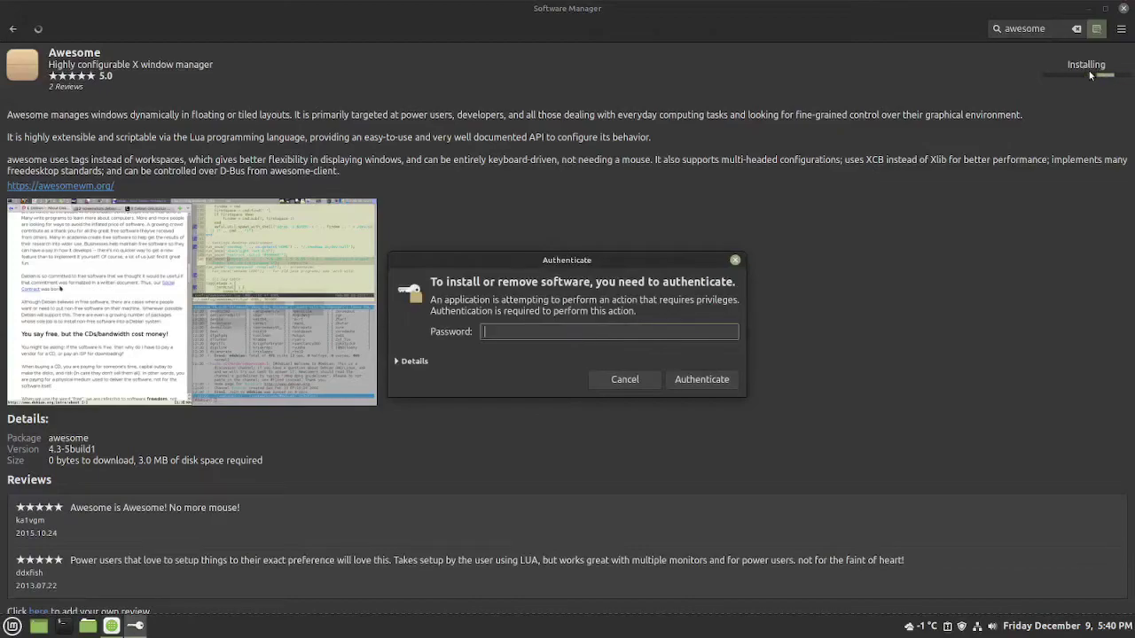
pyautogui.write('x')
pyautogui.press('Return')
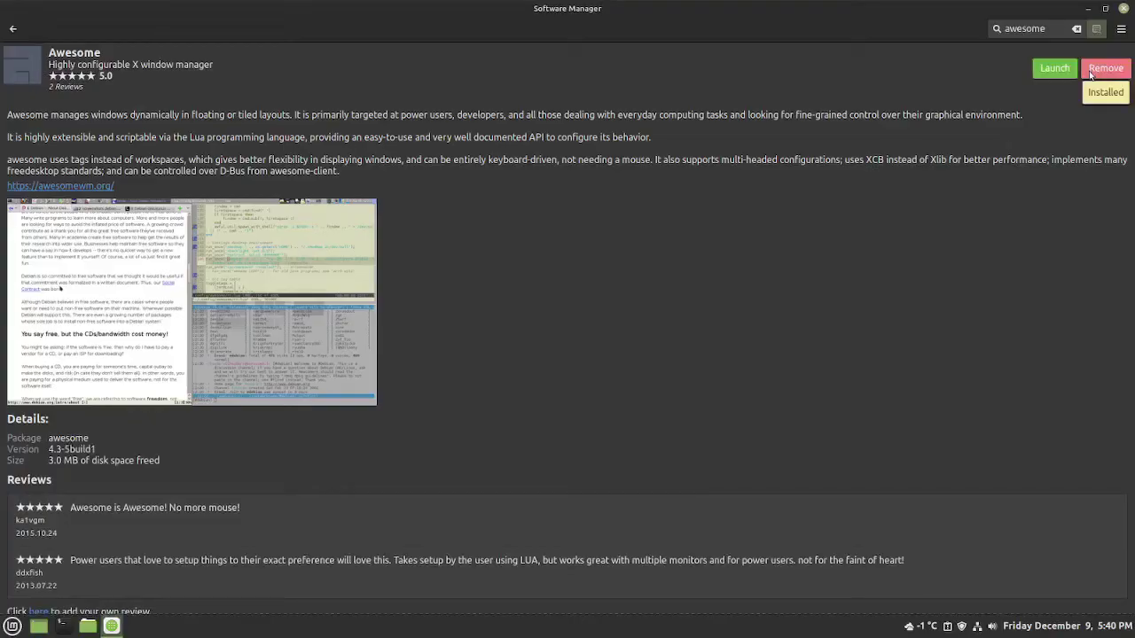
pyautogui.hotkey('alt', 'F4')
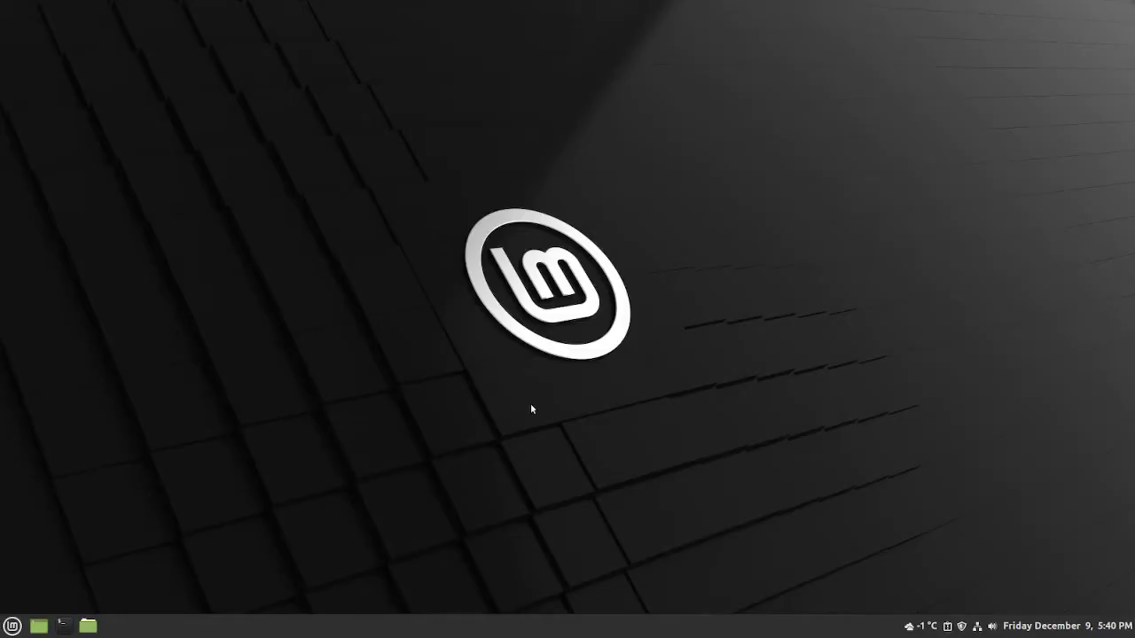
# - Log out of the Cinnamon session via the Menu's Logout option and confirm
pyautogui.click(11, 626)
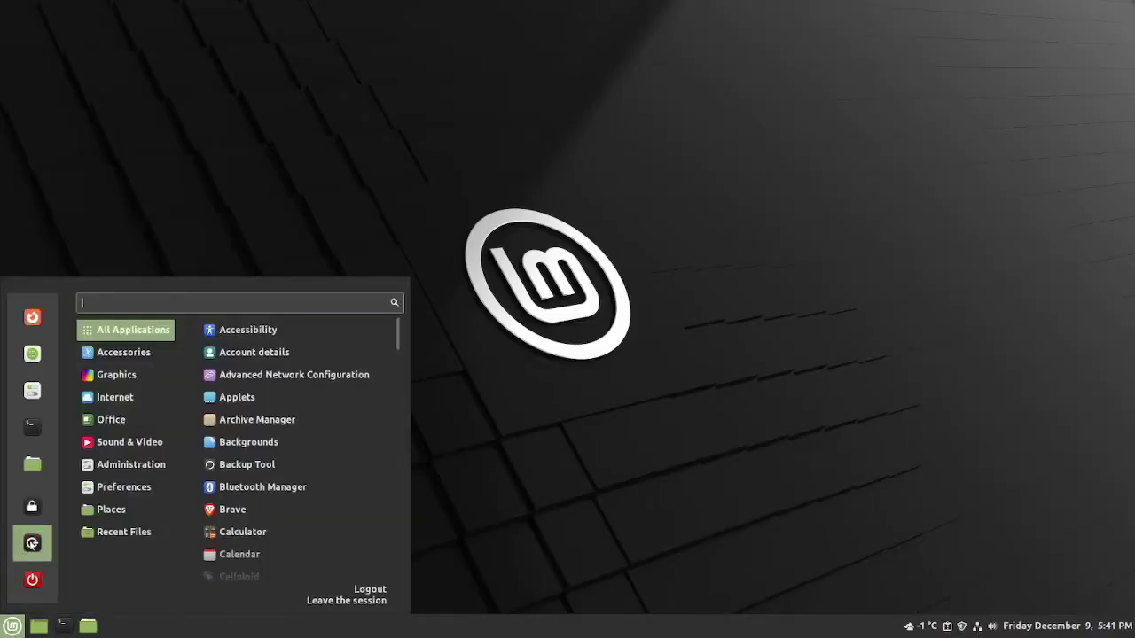
pyautogui.click(32, 544)
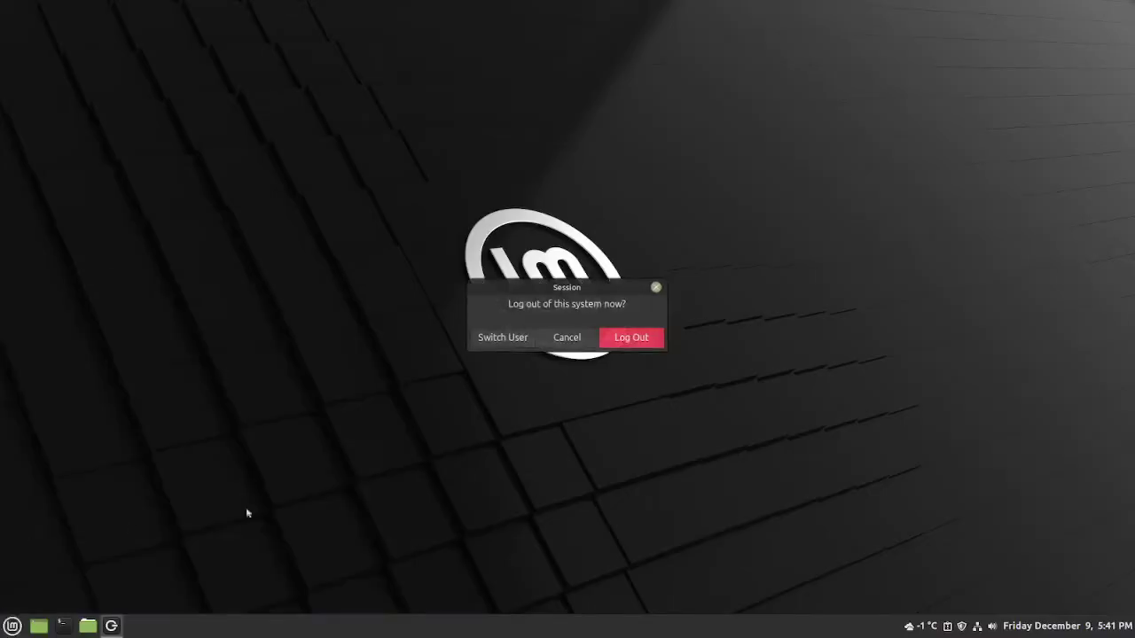
pyautogui.click(643, 339)
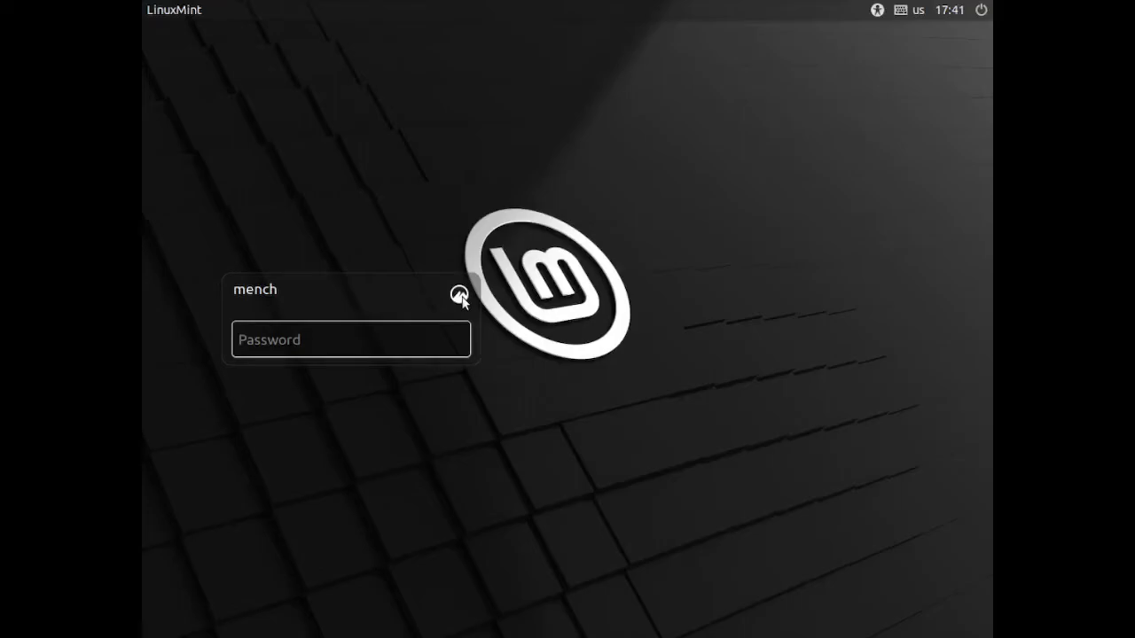
# - Pick the awesome session from LightDM's desktop environment list
pyautogui.click(459, 295)
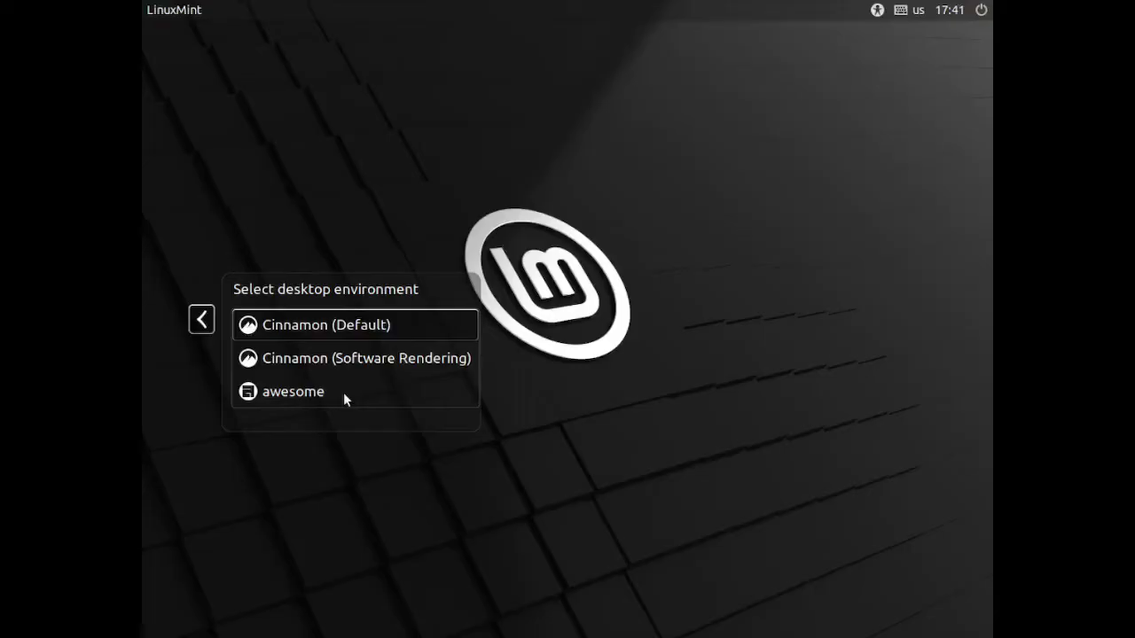
pyautogui.click(300, 392)
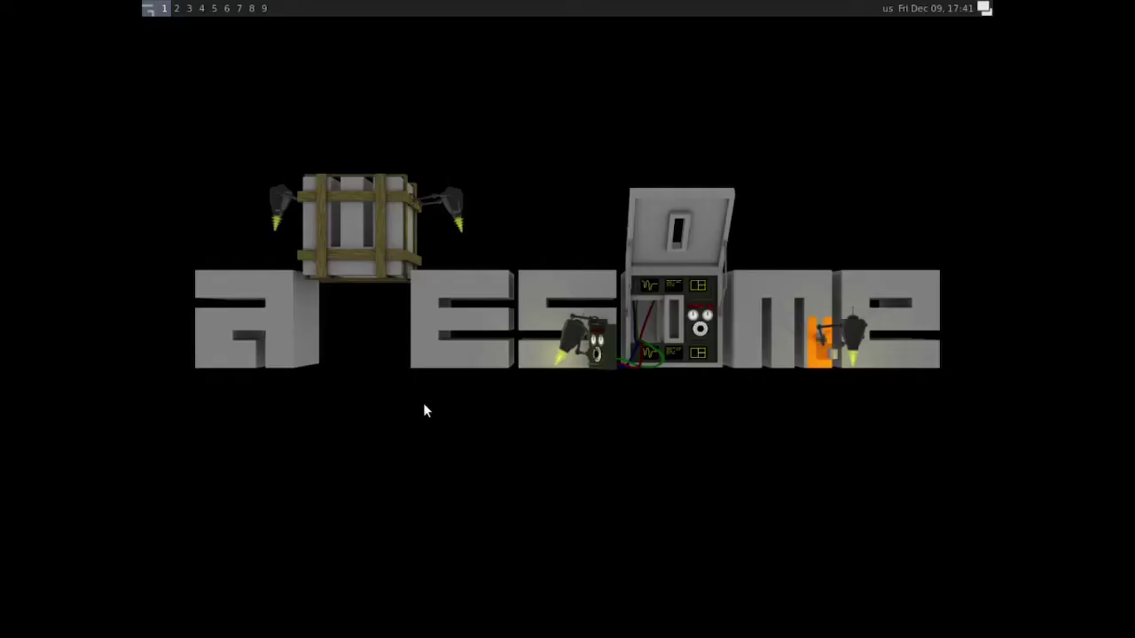
# - Switch to tiling layout, then launch Firefox from the Internet menu, unfloat it and close it
pyautogui.click(985, 8)
pyautogui.rightClick(556, 394)
pyautogui.moveTo(591, 399)
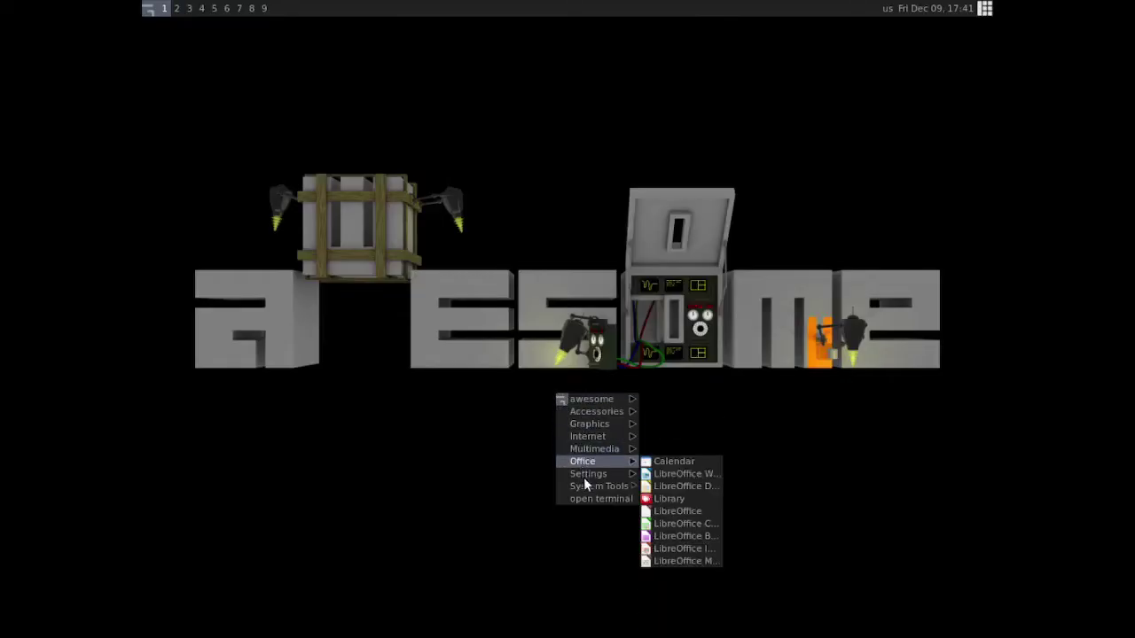
pyautogui.moveTo(588, 437)
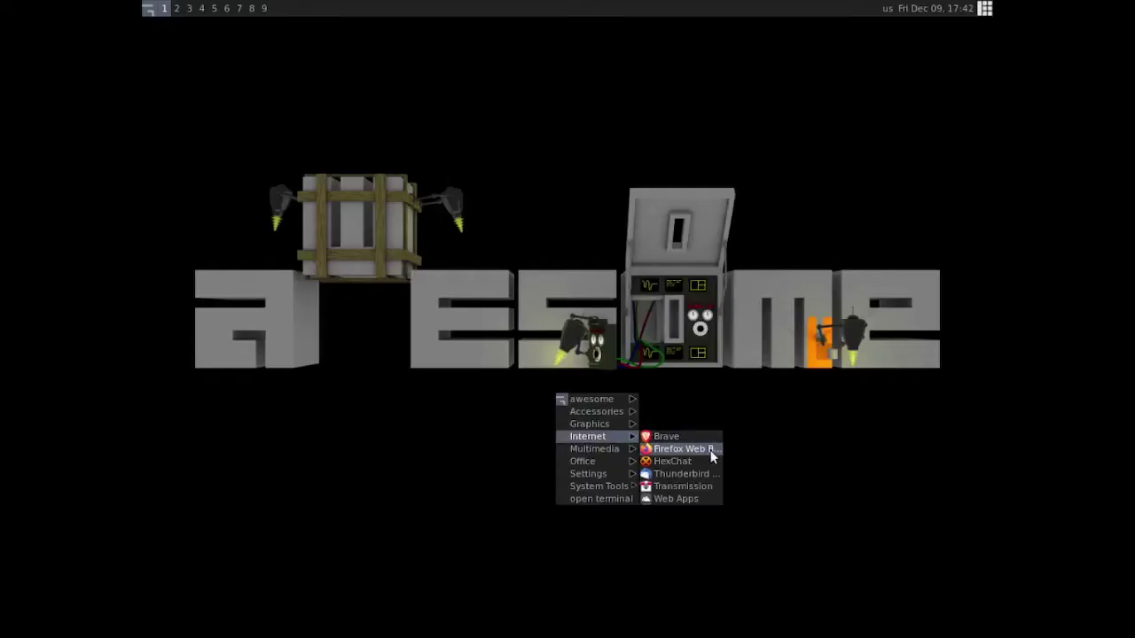
pyautogui.click(711, 456)
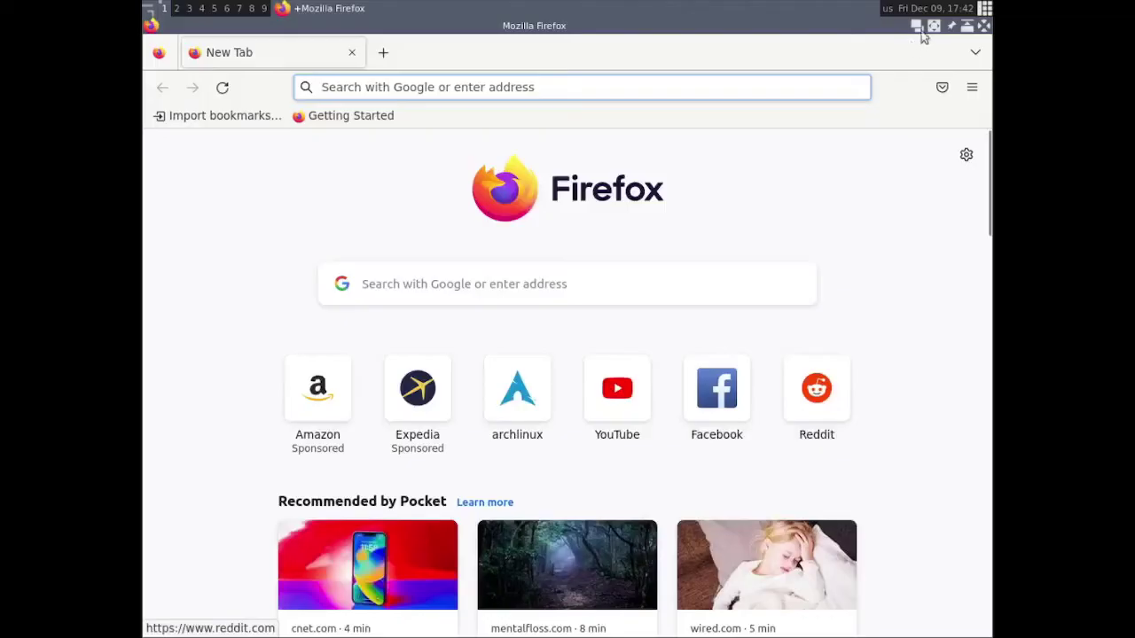
pyautogui.click(934, 28)
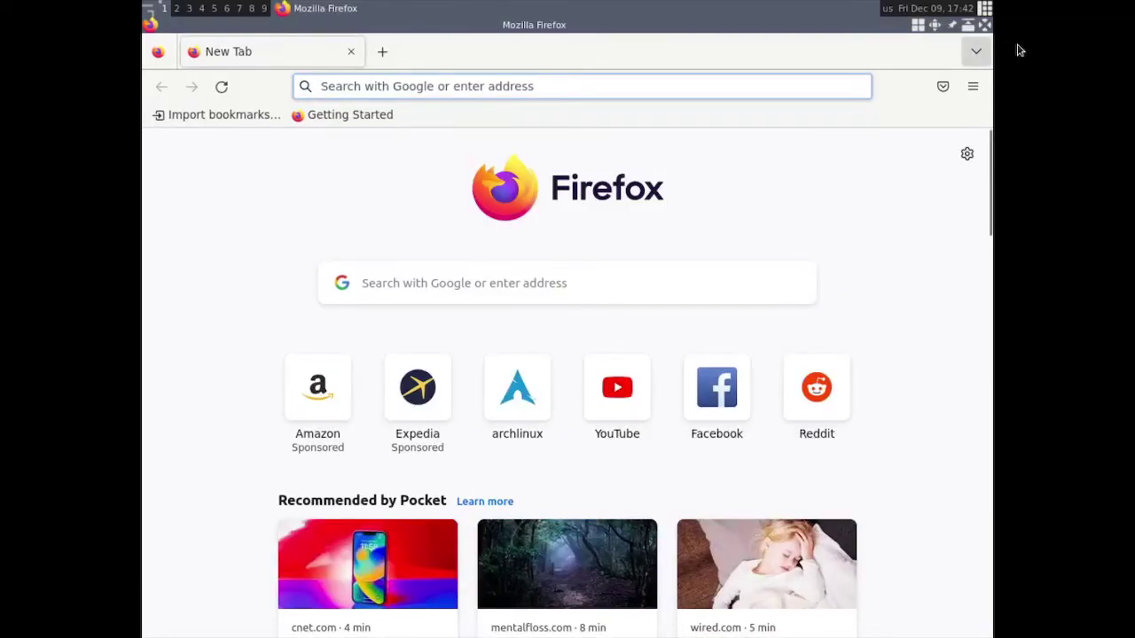
pyautogui.click(985, 24)
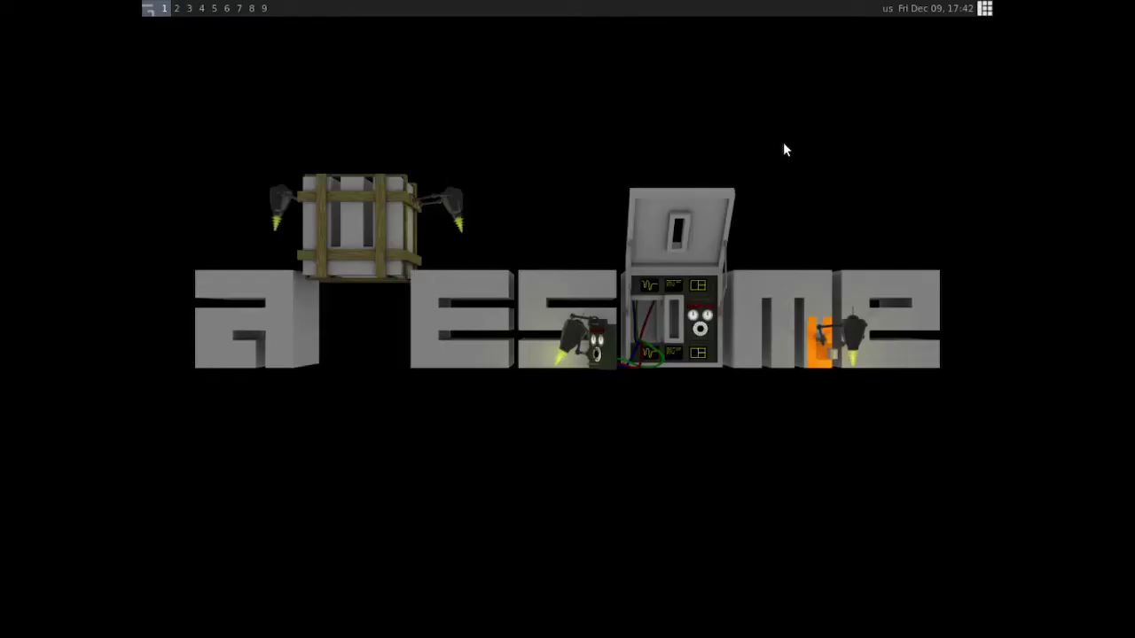
# - Run 'xrandr -s 1920x1080' in a terminal from the awesome menu, then close it
pyautogui.rightClick(413, 391)
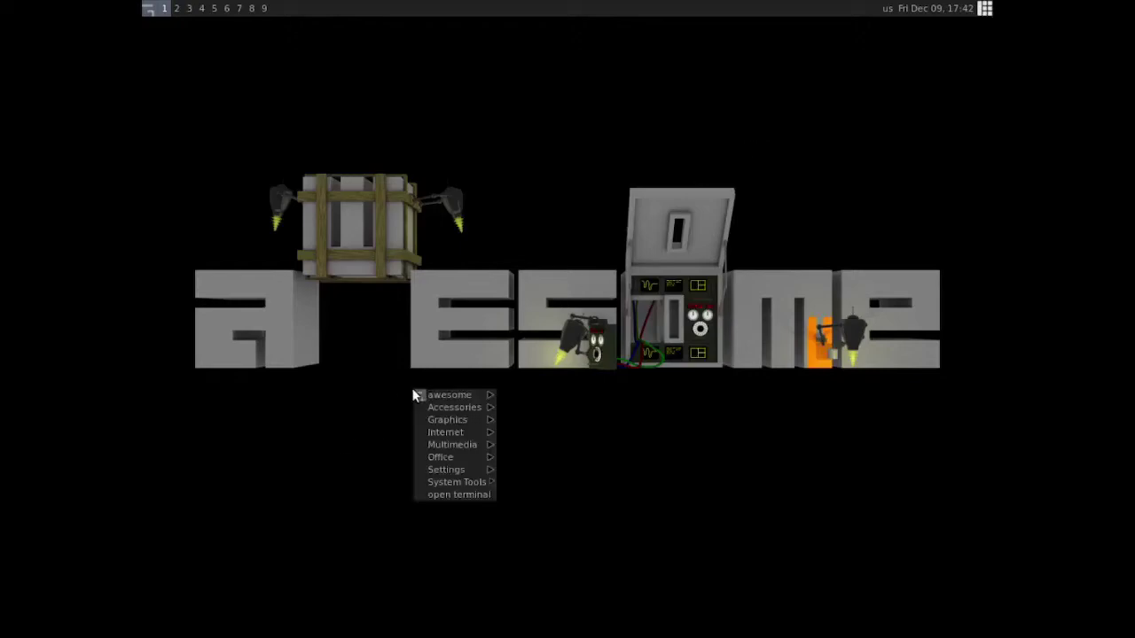
pyautogui.click(453, 496)
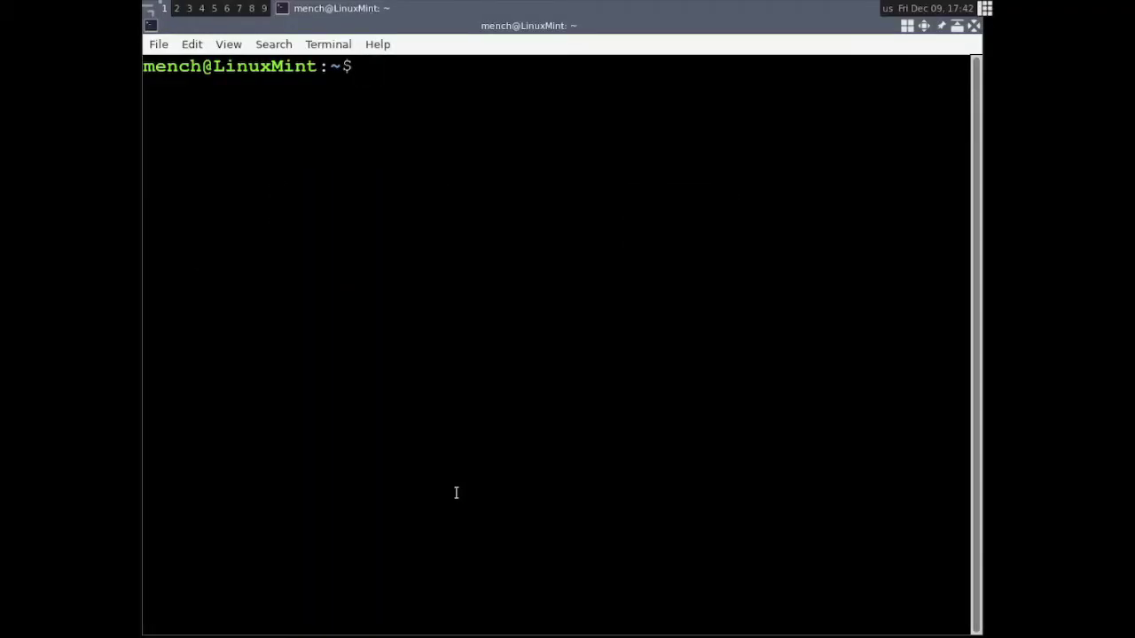
pyautogui.write('xrandr ')
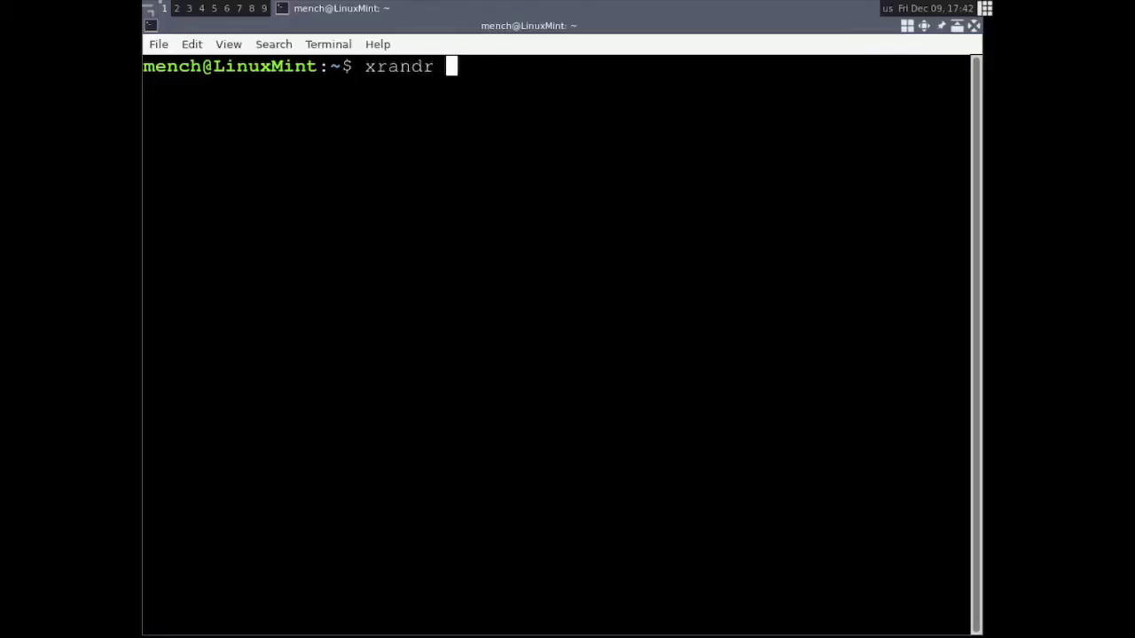
pyautogui.write('-s')
pyautogui.write(' 1920x1080')
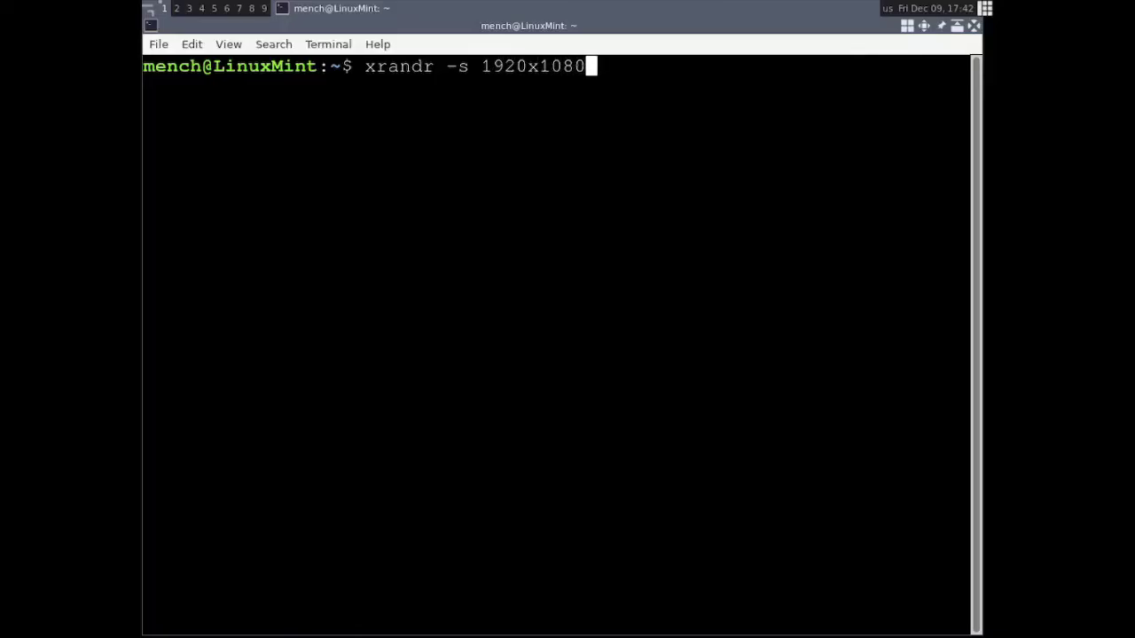
pyautogui.press('Return')
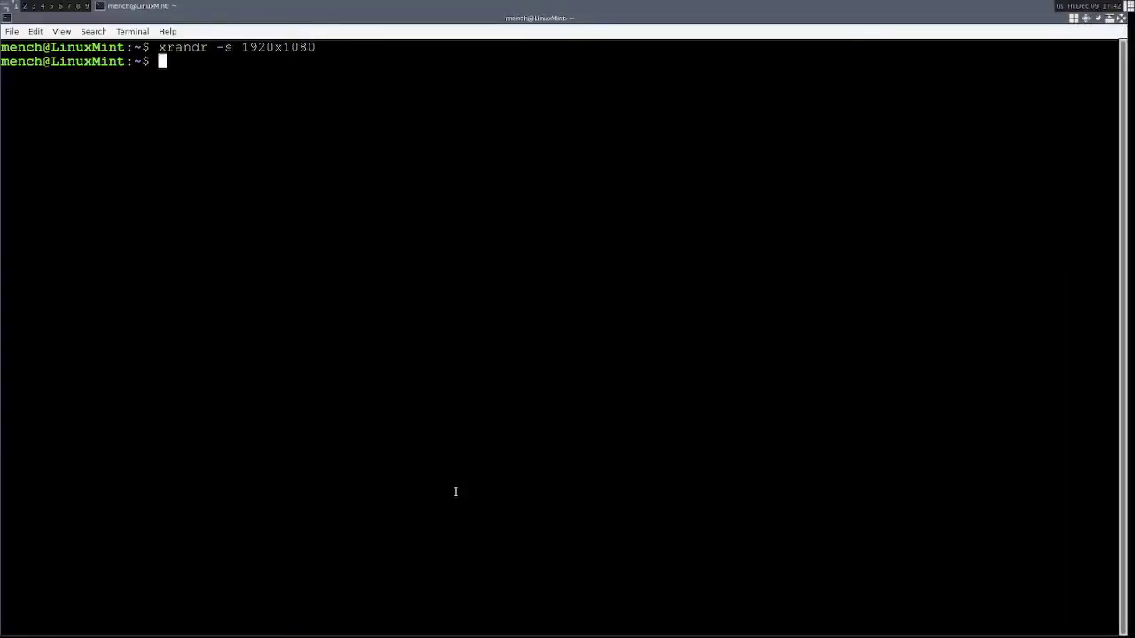
pyautogui.click(1120, 18)
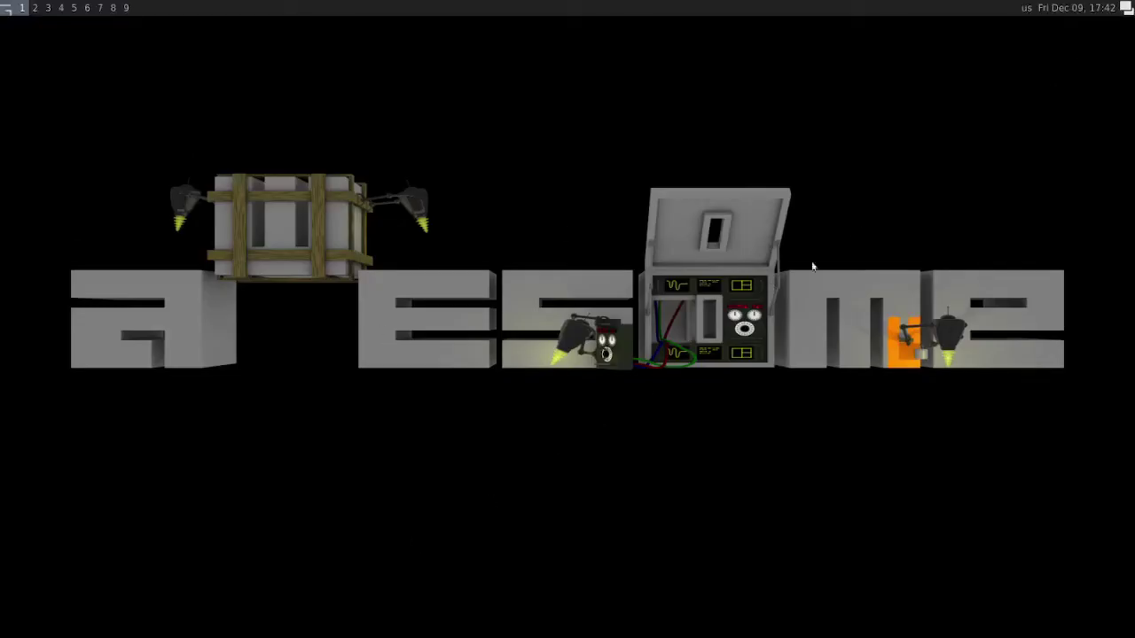
pyautogui.press('super+space')
pyautogui.rightClick(479, 376)
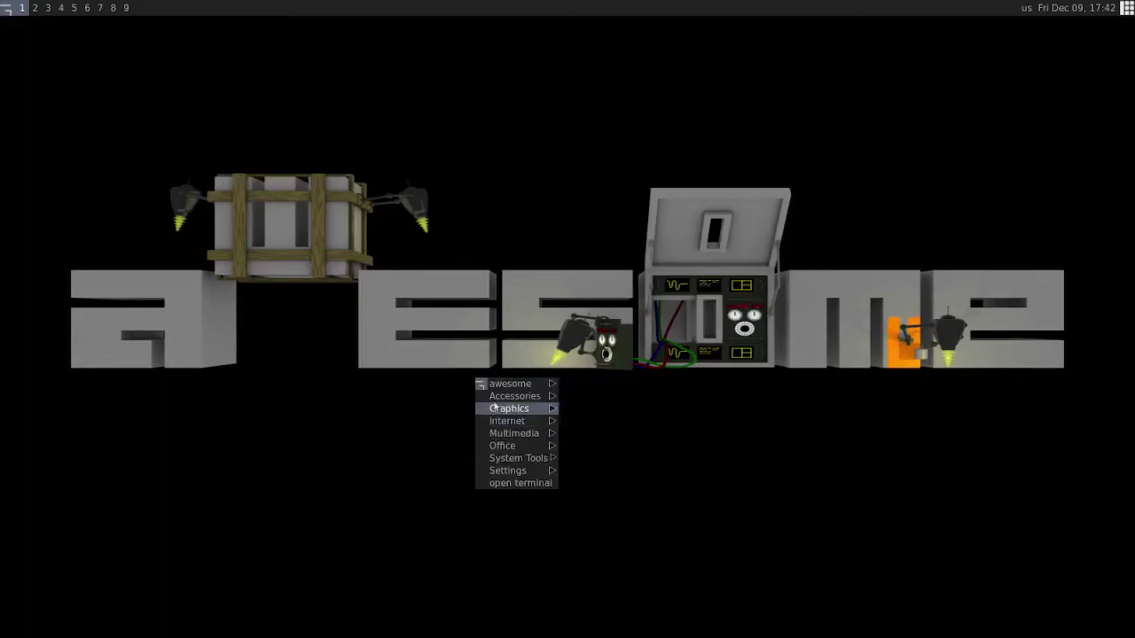
pyautogui.moveTo(507, 421)
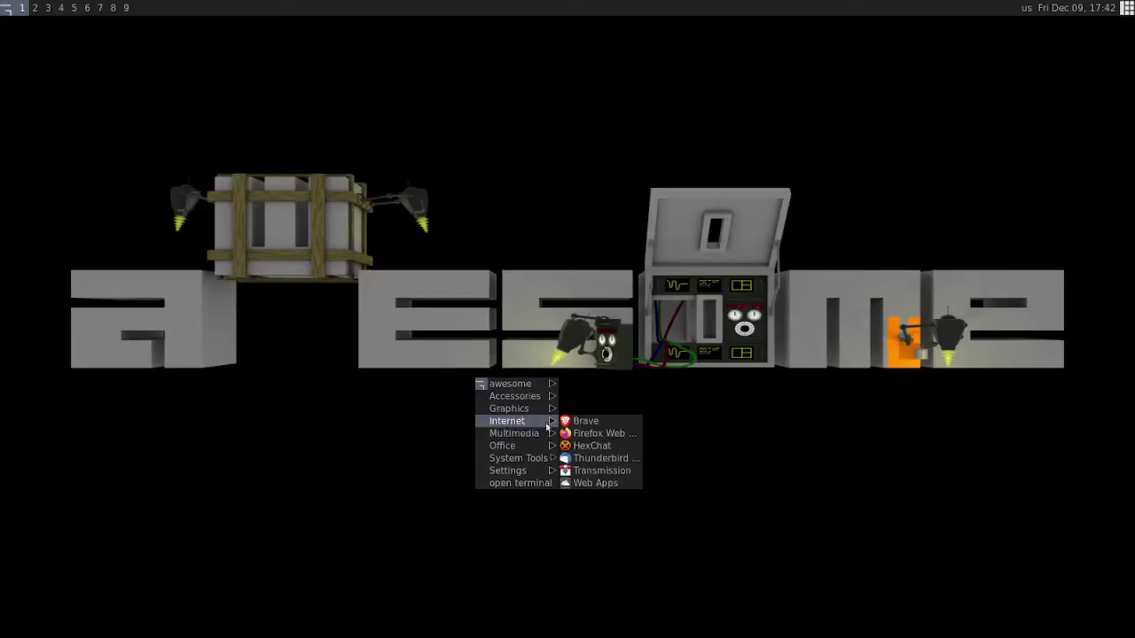
pyautogui.click(634, 433)
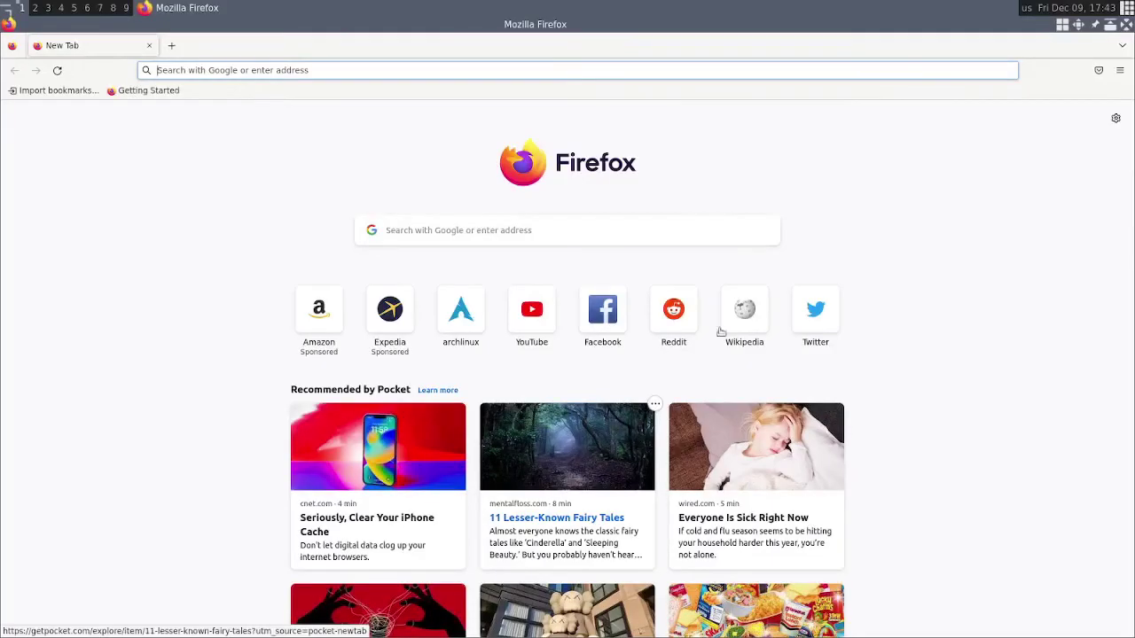
pyautogui.click(1125, 25)
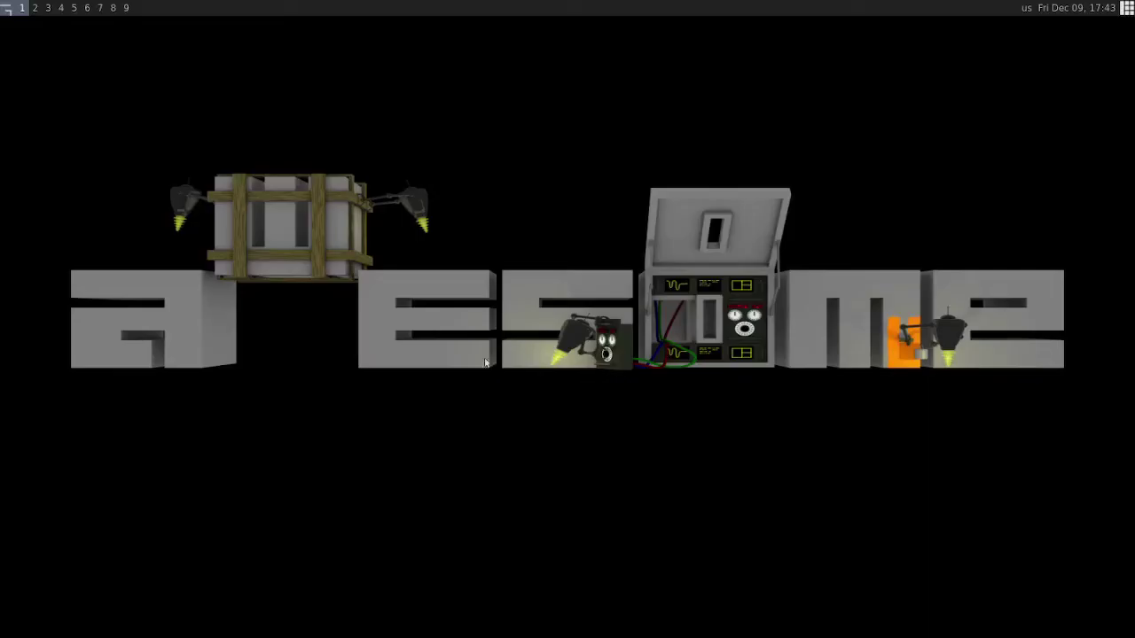
pyautogui.rightClick(356, 390)
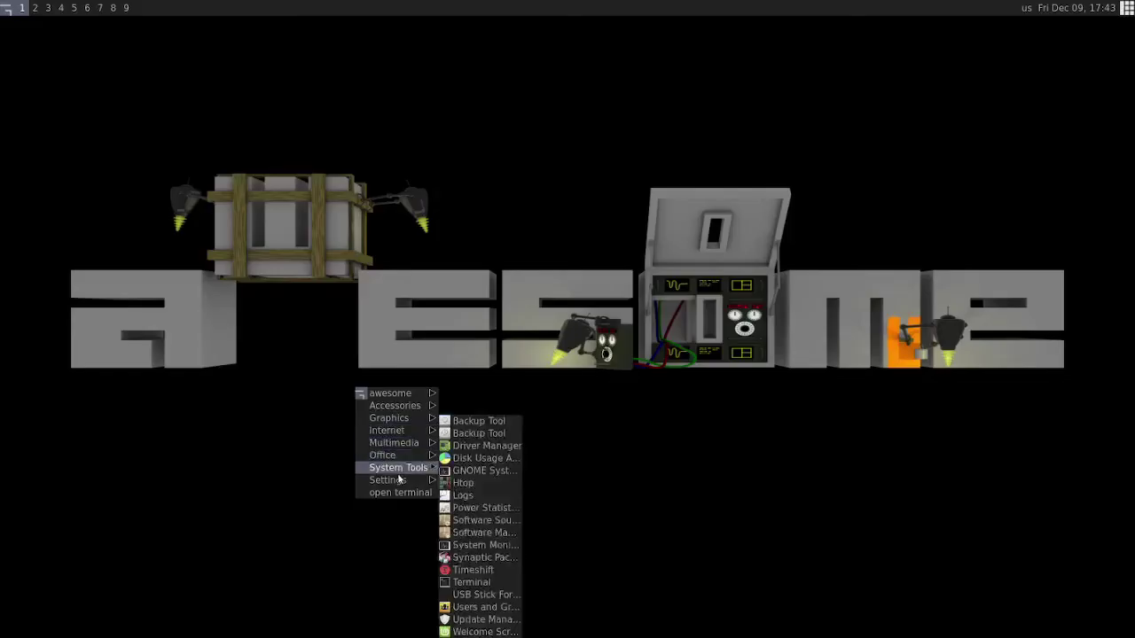
pyautogui.moveTo(398, 467)
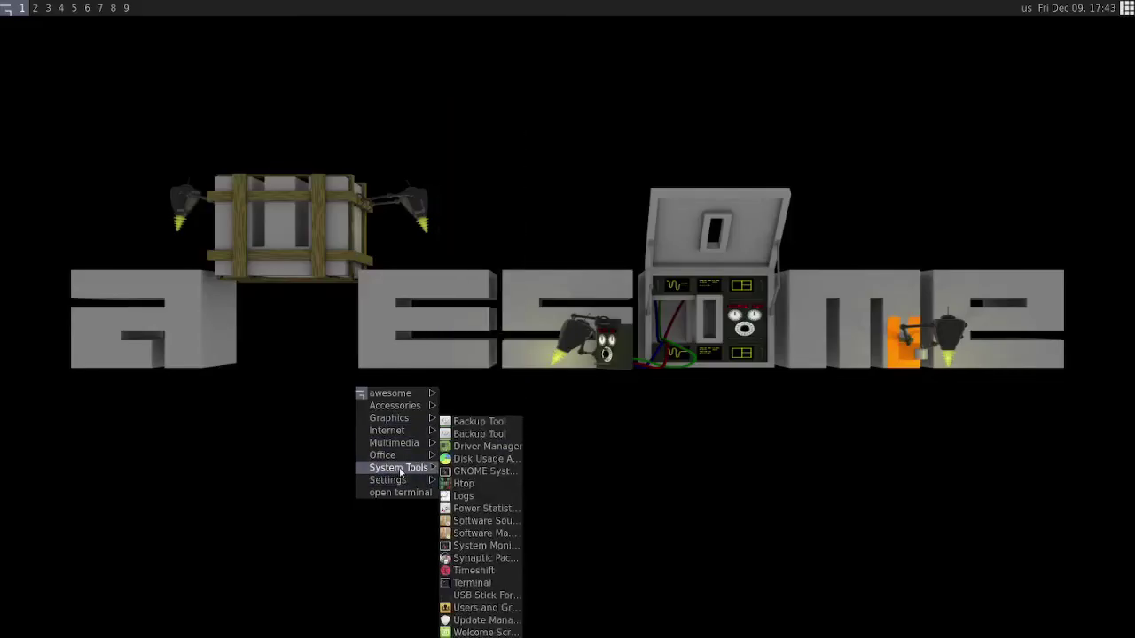
pyautogui.click(461, 484)
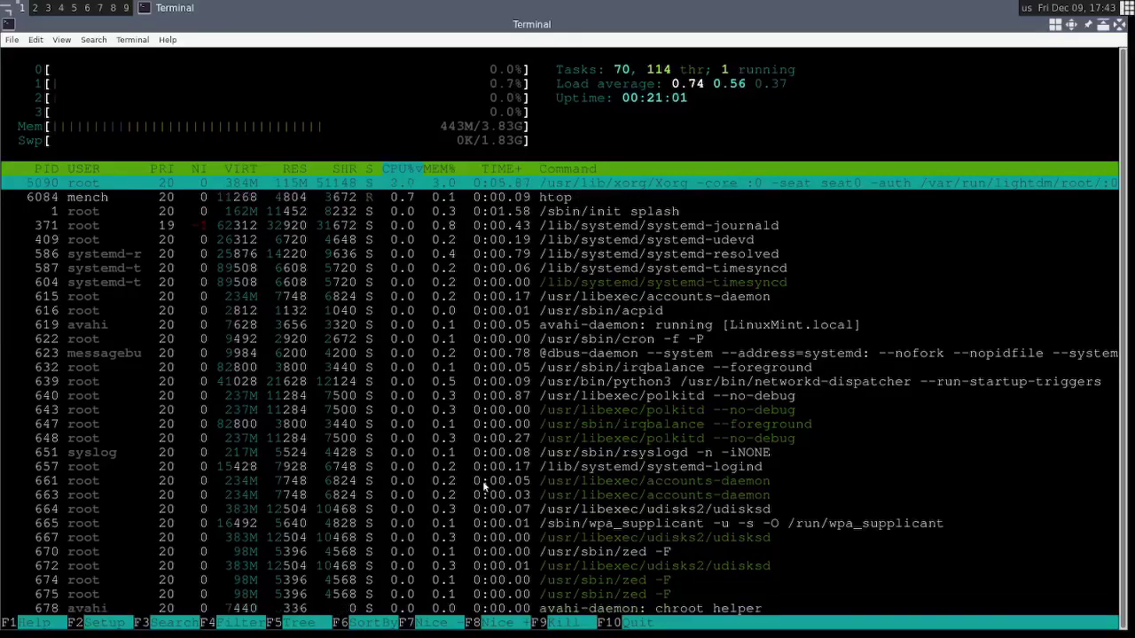
pyautogui.click(1119, 25)
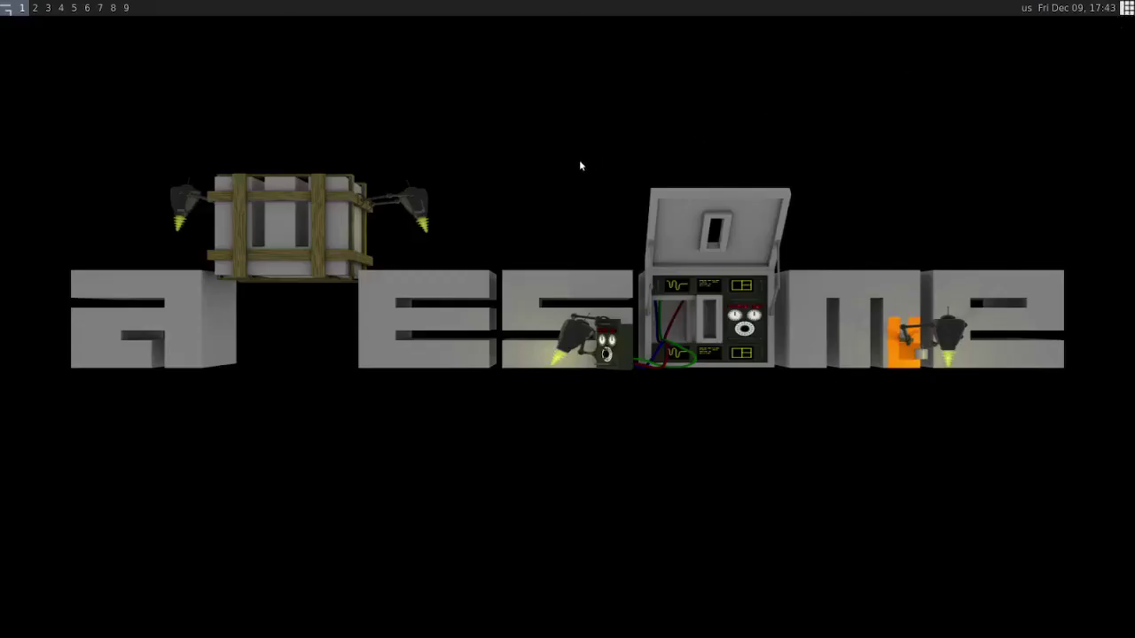